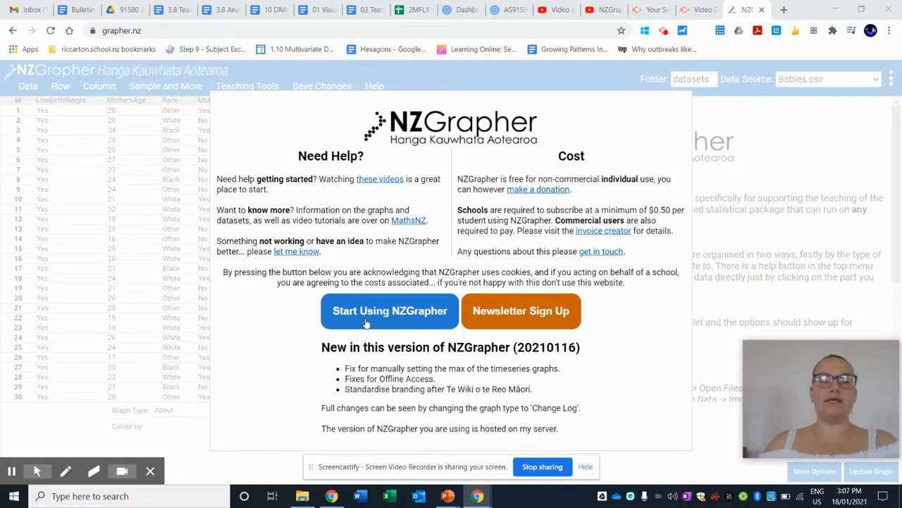
# Start using NZGrapher and open Total Marriages and Civil Unions.csv from the Time Series folder in Excel
pyautogui.click(359, 321)
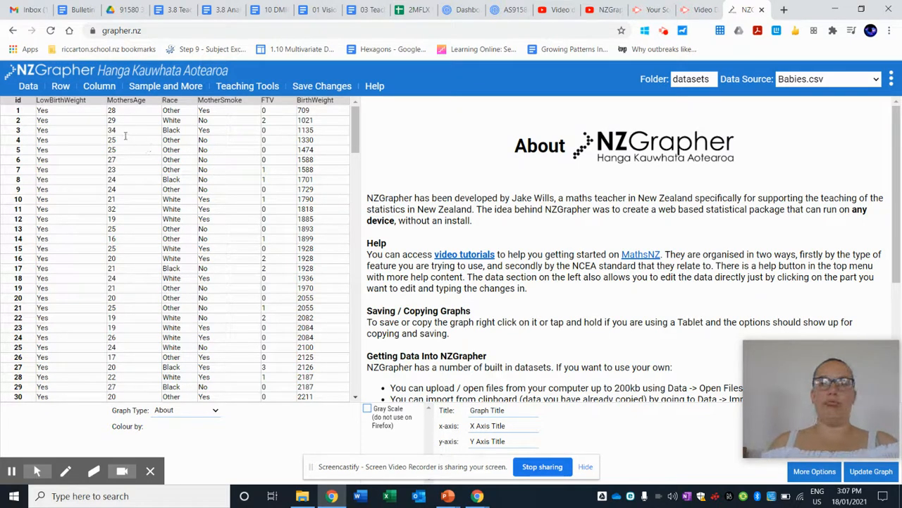
pyautogui.click(30, 87)
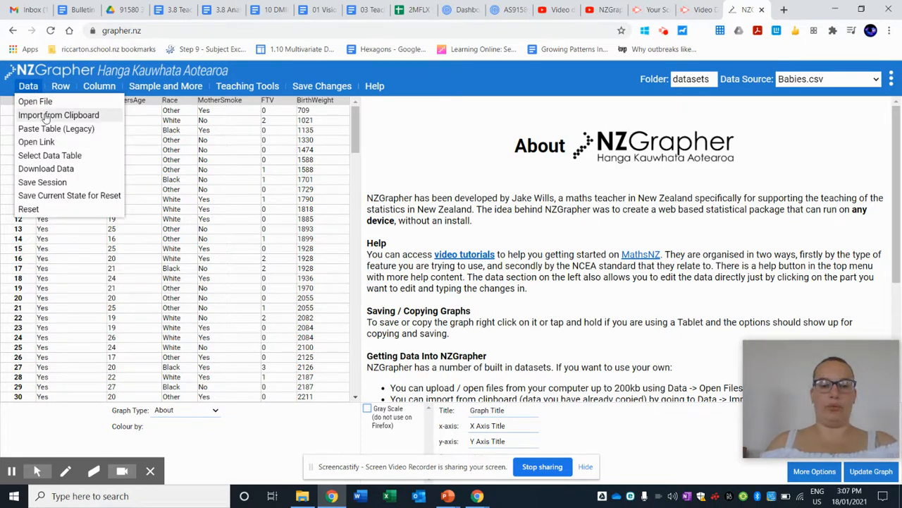
pyautogui.click(301, 496)
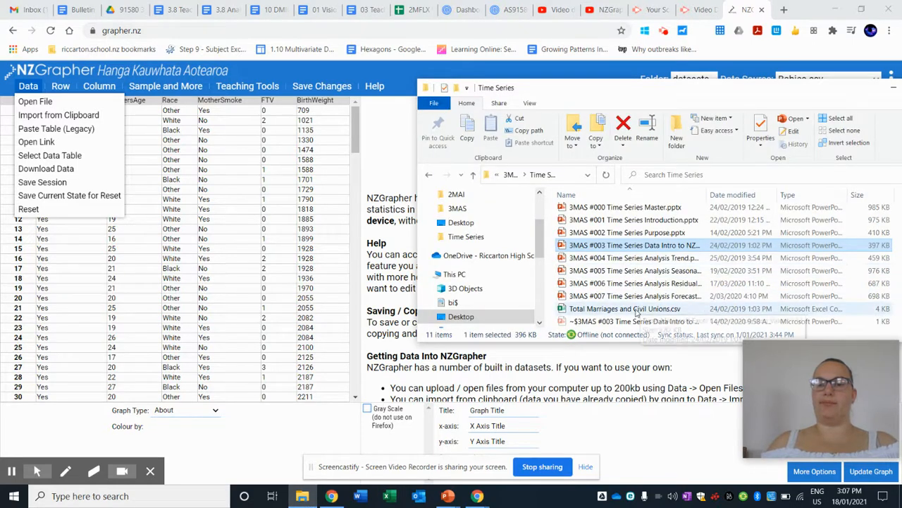
pyautogui.doubleClick(637, 310)
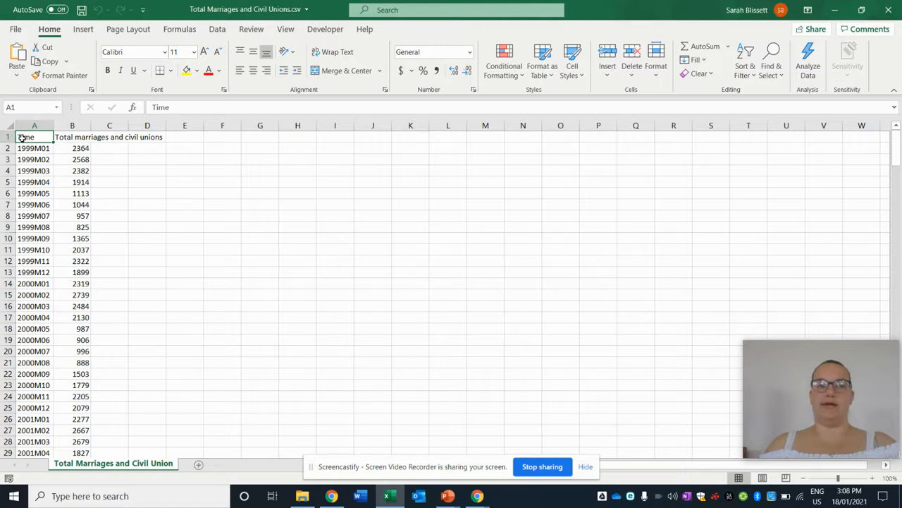
# Copy the Time and Total marriages and civil unions data in A1:B226 and import it from the clipboard into NZGrapher in Chrome
pyautogui.moveTo(25, 138); pyautogui.dragTo(68, 412)
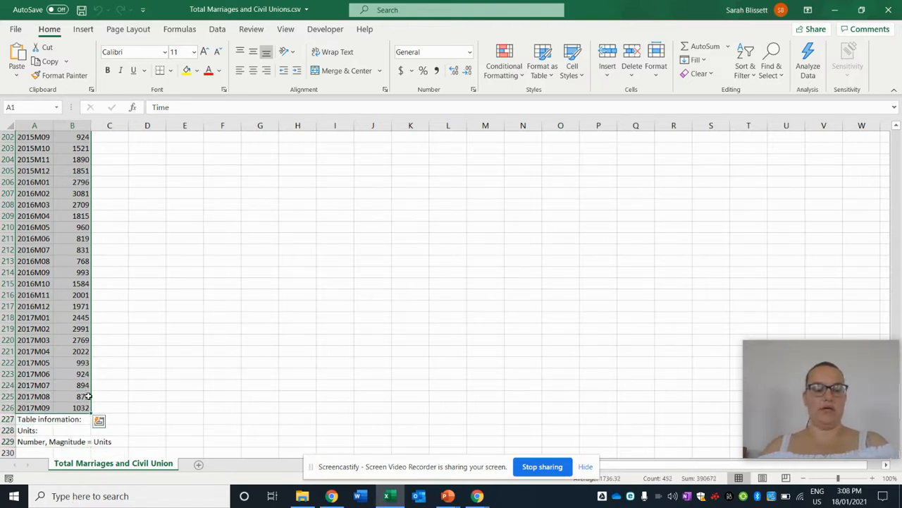
pyautogui.hotkey('ctrl', 'c')
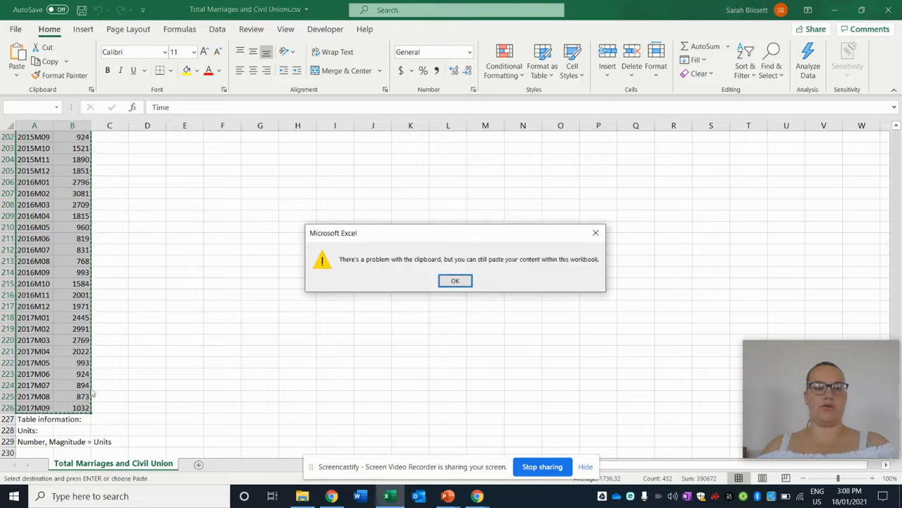
pyautogui.click(458, 281)
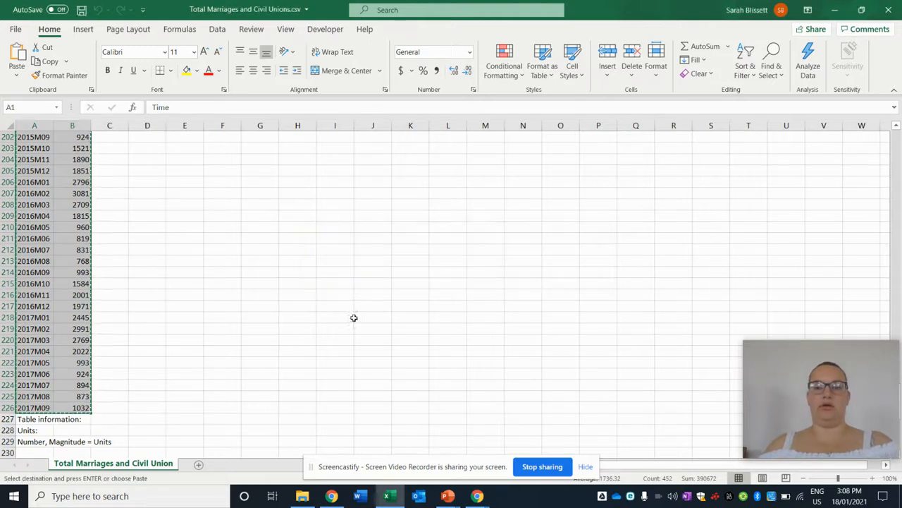
pyautogui.rightClick(56, 294)
pyautogui.click(116, 159)
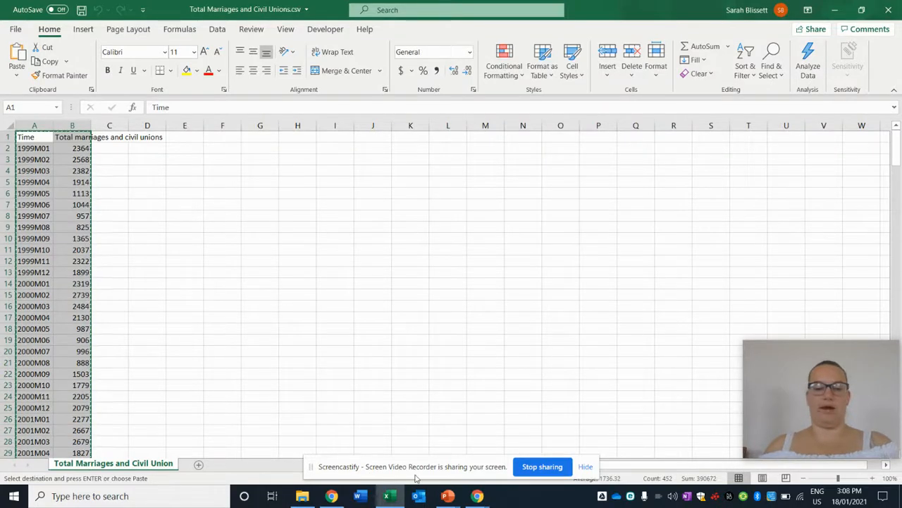
pyautogui.click(332, 498)
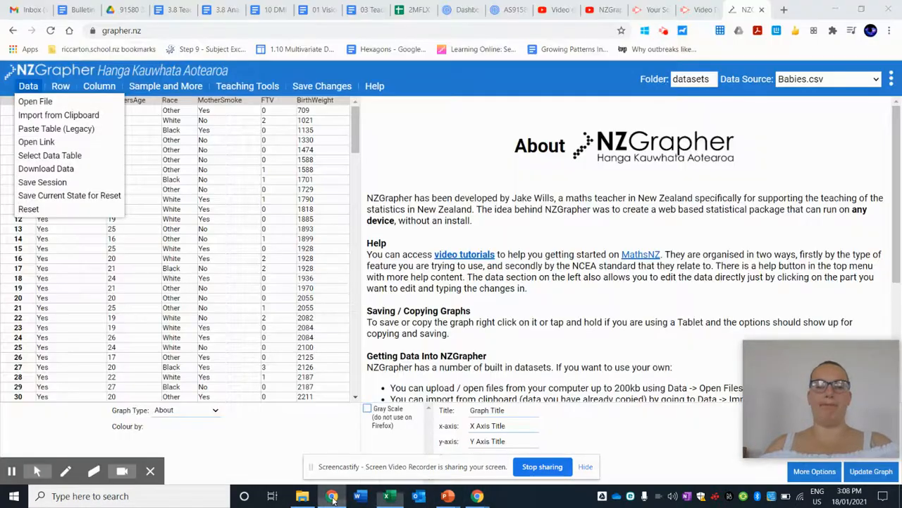
pyautogui.click(44, 117)
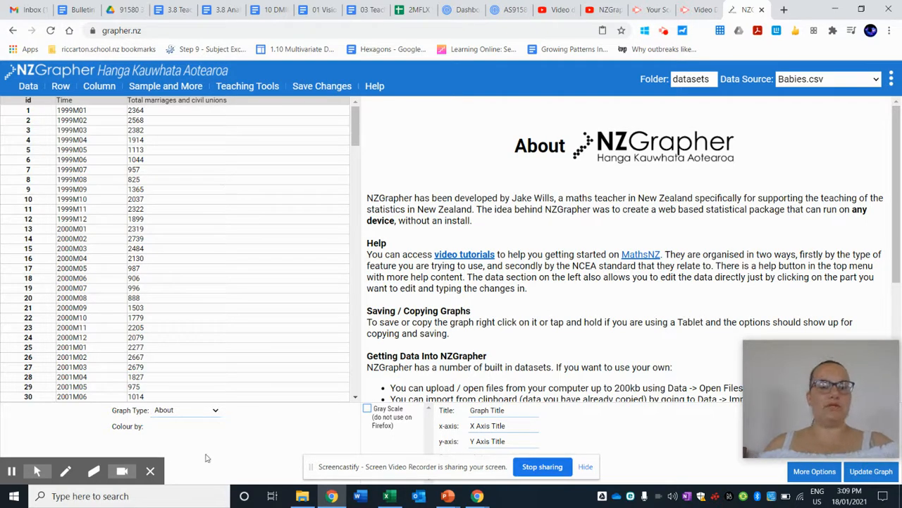
# Create a Time Series graph with Time as variable 1 and Total marriages and civil unions as variable 2
pyautogui.click(215, 410)
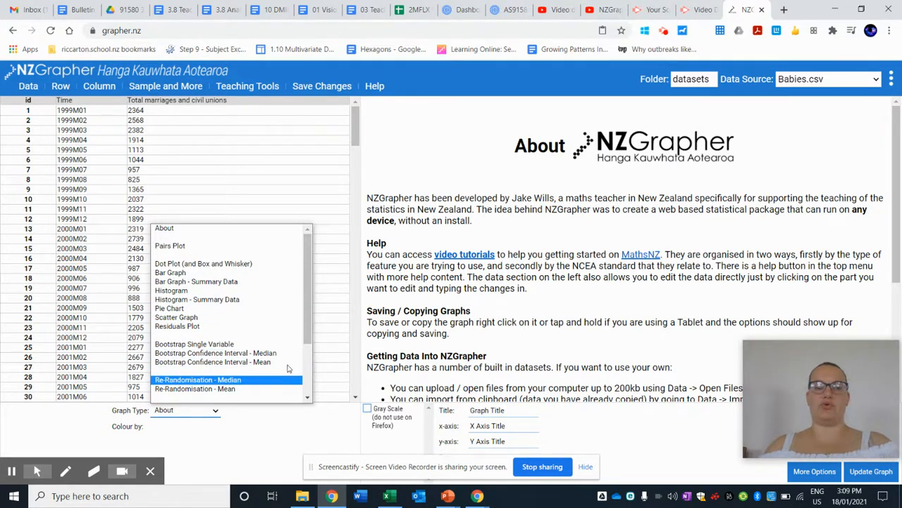
pyautogui.scroll(-3, 240, 356)
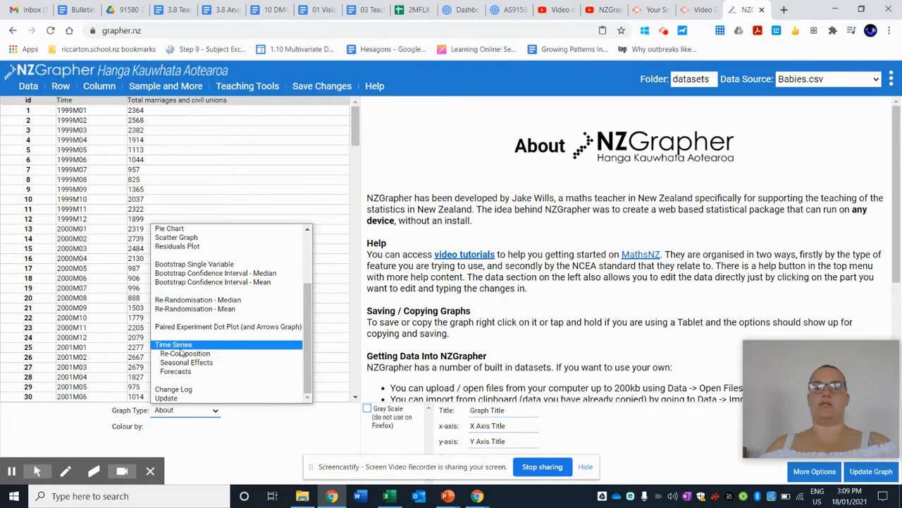
pyautogui.click(180, 345)
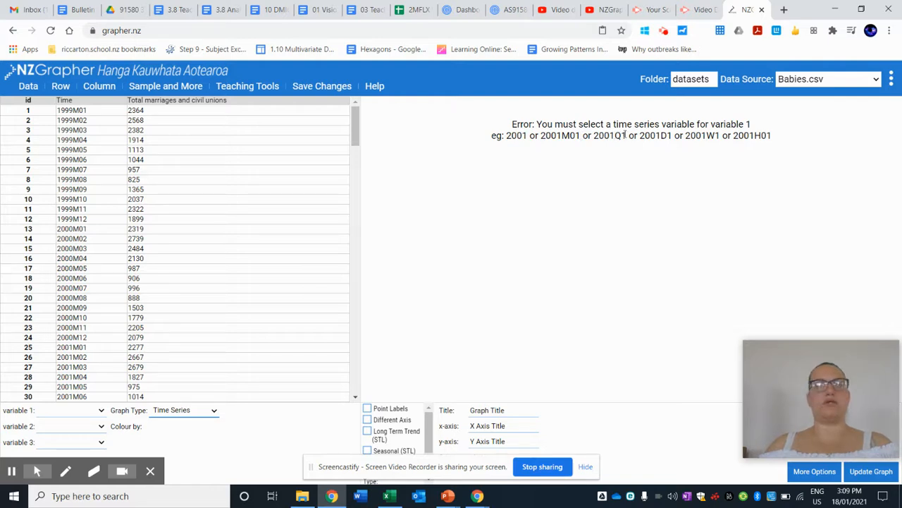
pyautogui.click(66, 410)
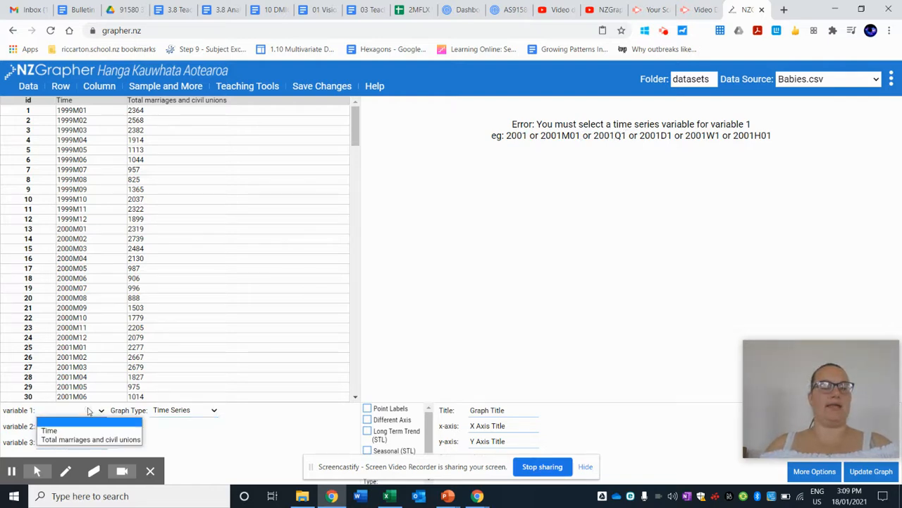
pyautogui.click(88, 431)
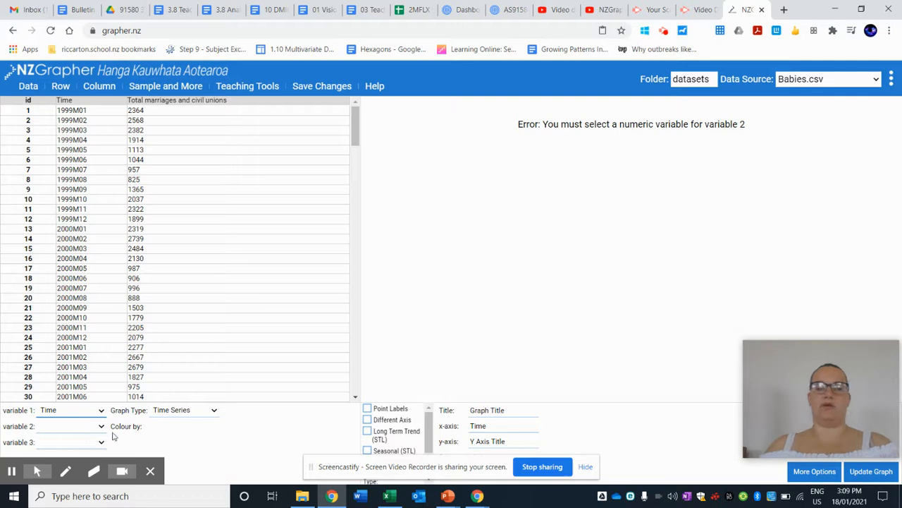
pyautogui.click(102, 426)
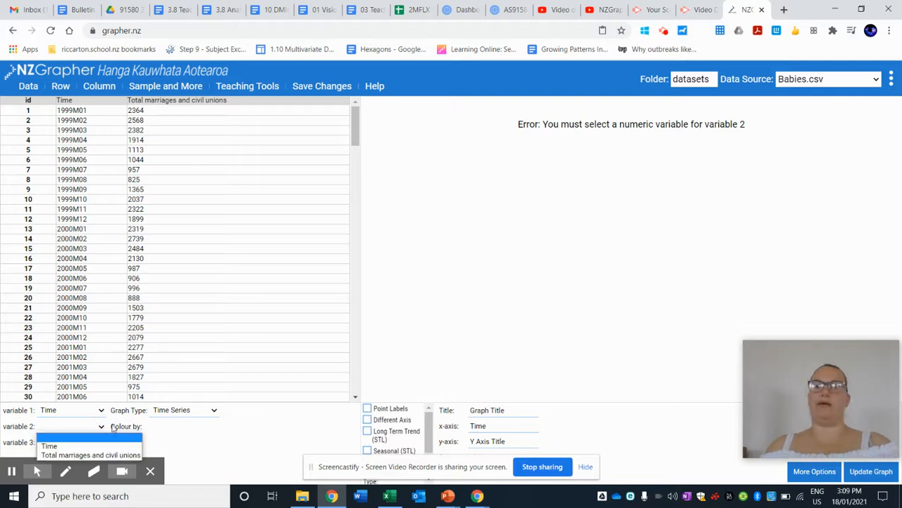
pyautogui.click(84, 455)
pyautogui.scroll(-2, 487, 295)
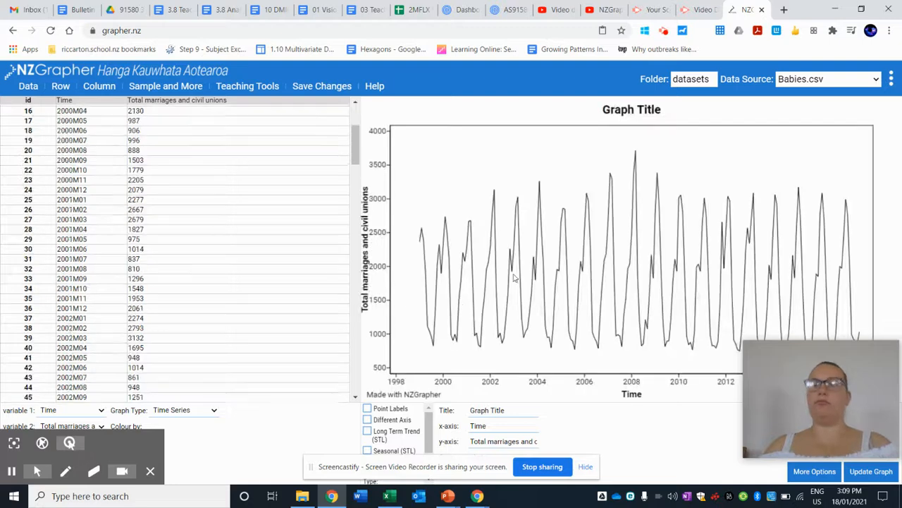
pyautogui.moveTo(814, 351); pyautogui.dragTo(811, 416)
pyautogui.scroll(2, 419, 292)
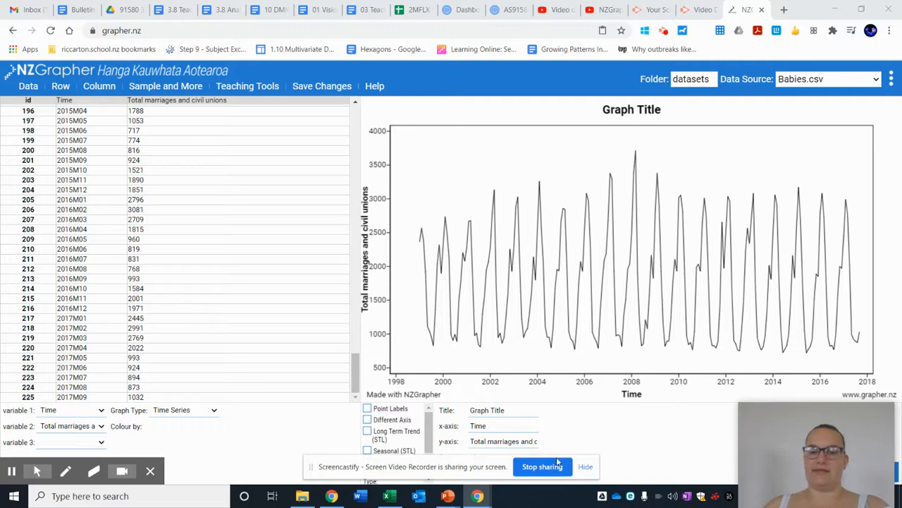
pyautogui.moveTo(501, 463); pyautogui.dragTo(498, 495)
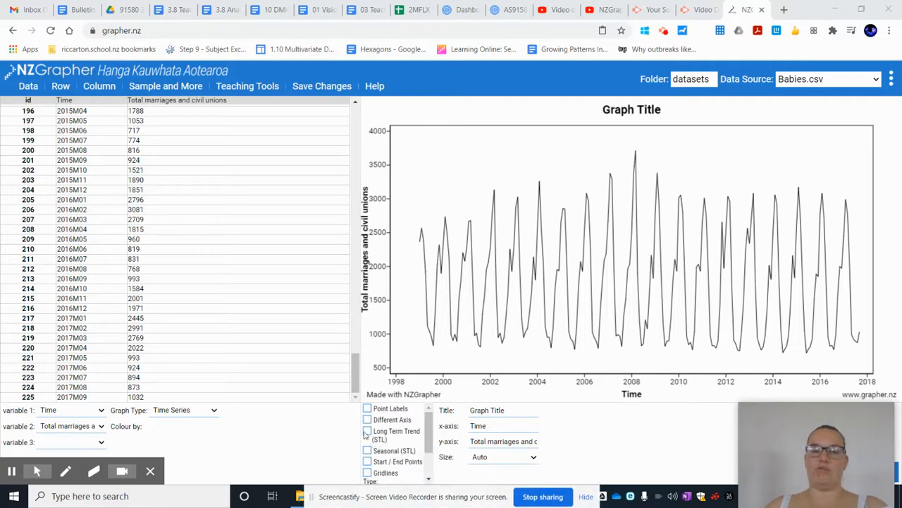
# Add the Long Term Trend (STL) to the graph without the Seasonal (STL) plot, and label its Start / End Points
pyautogui.click(367, 431)
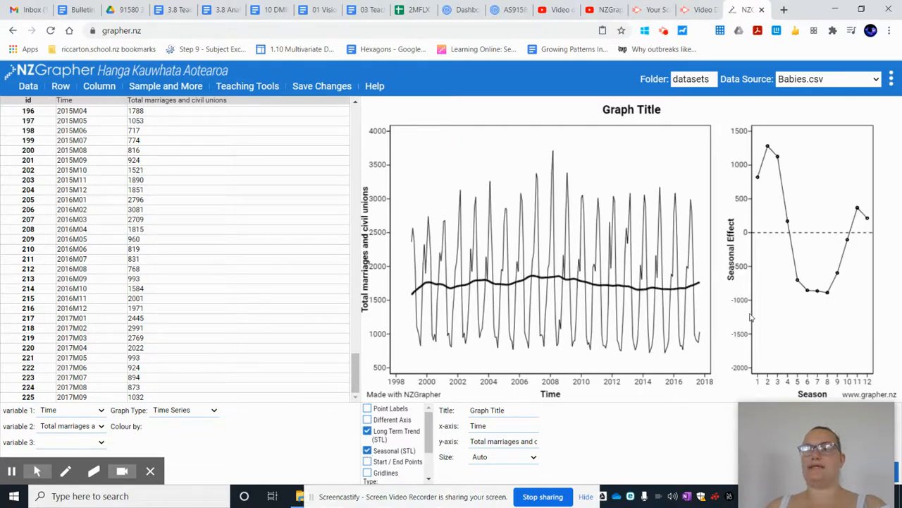
pyautogui.click(366, 450)
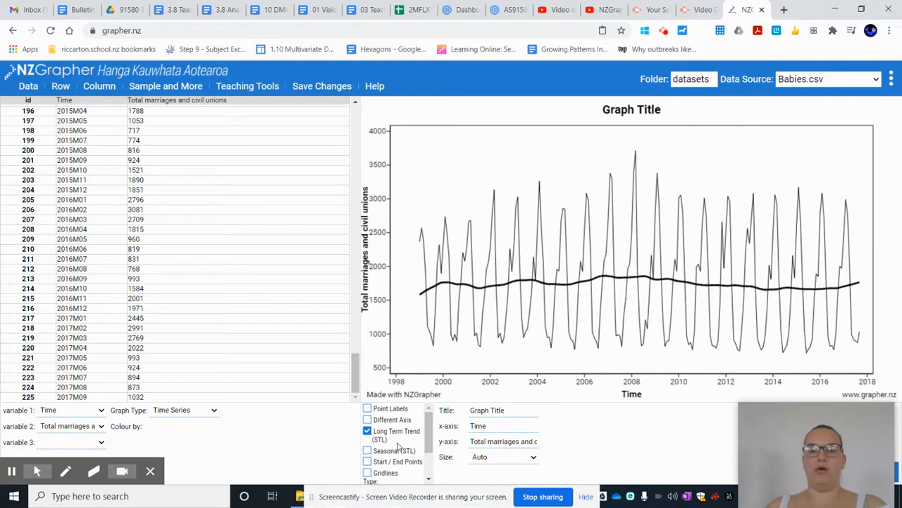
pyautogui.click(367, 462)
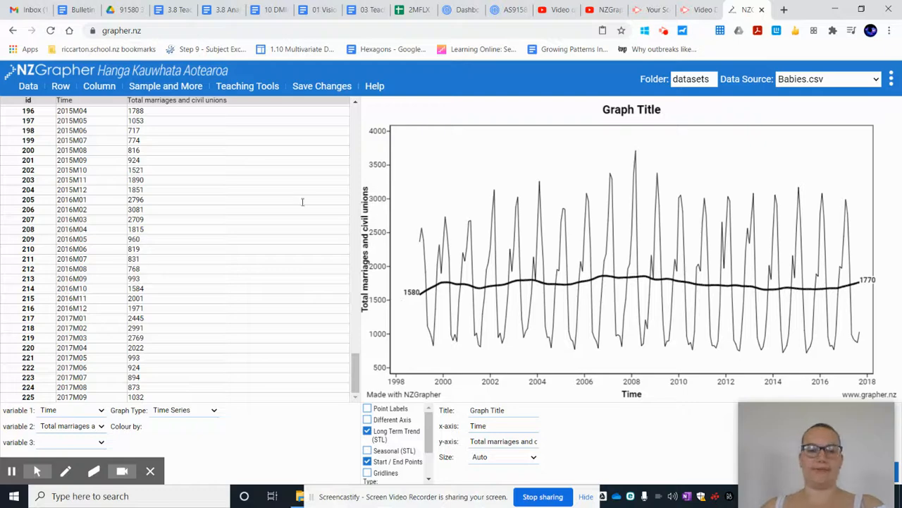
pyautogui.scroll(20, 240, 388)
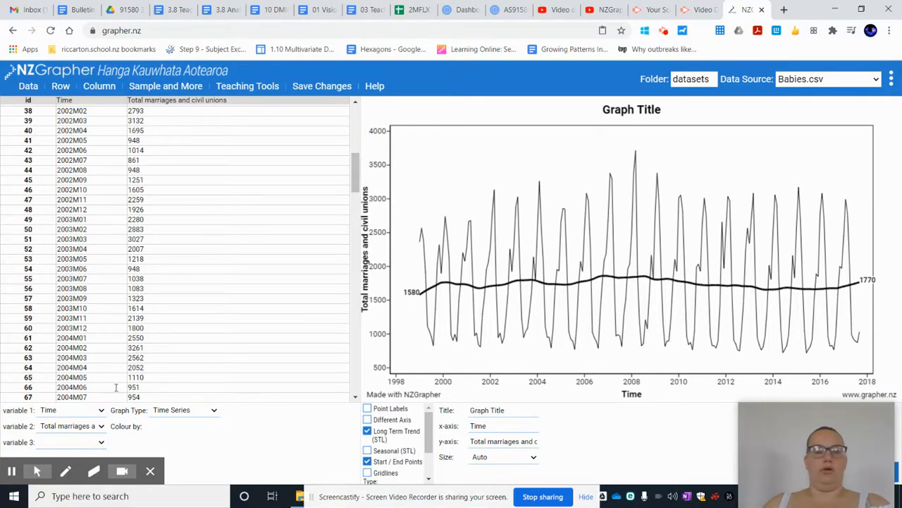
# Change the graph type to Seasonal Effects for the marriages and civil unions series
pyautogui.click(196, 412)
pyautogui.scroll(-3, 225, 352)
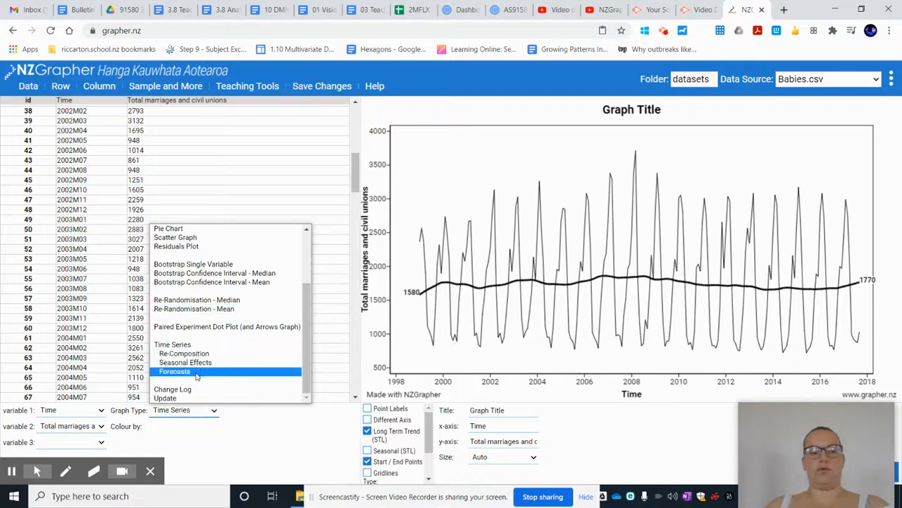
pyautogui.click(185, 362)
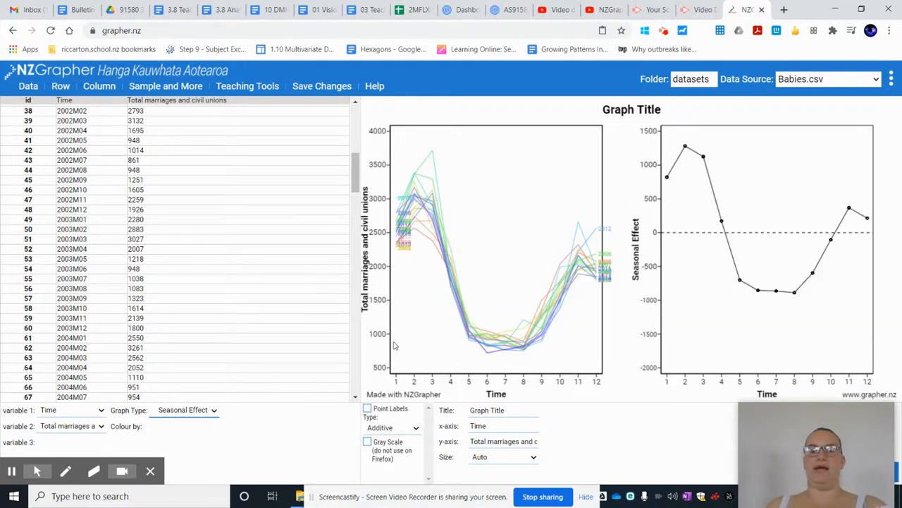
pyautogui.moveTo(414, 234)
pyautogui.moveTo(355, 127); pyautogui.dragTo(355, 243)
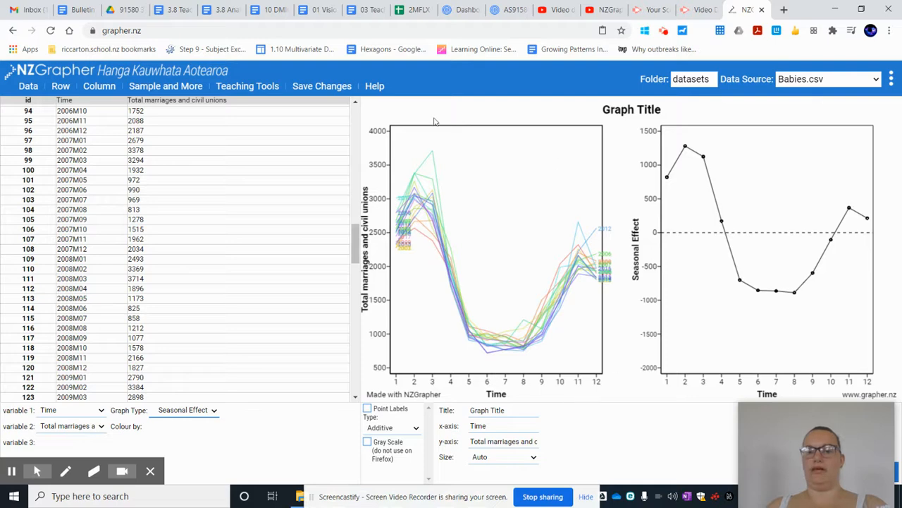
pyautogui.moveTo(355, 257); pyautogui.dragTo(448, 212)
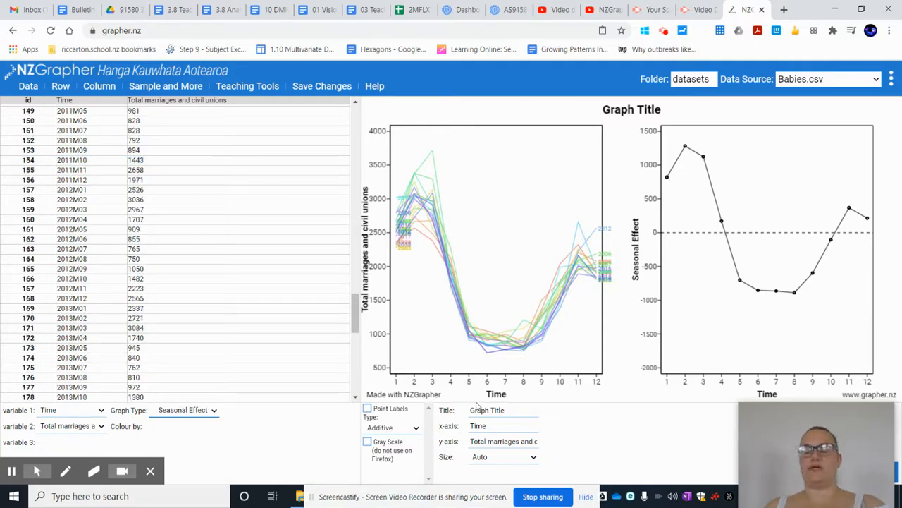
# Display the series as a Re-Composition graph, and follow it with a Forecasts graph
pyautogui.click(214, 411)
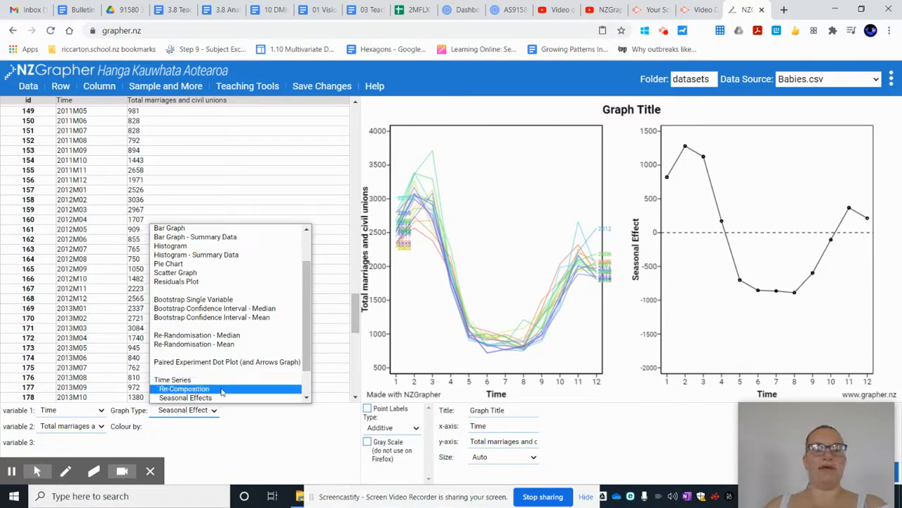
pyautogui.click(223, 388)
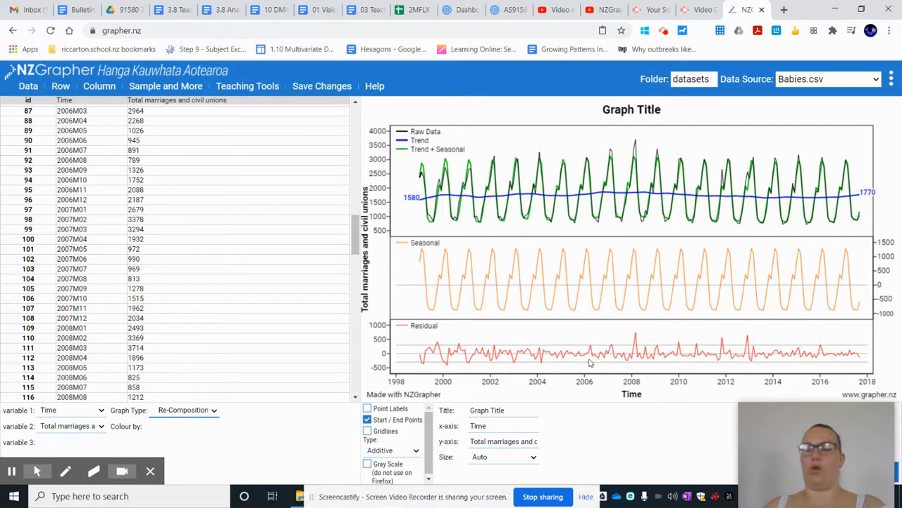
pyautogui.click(213, 414)
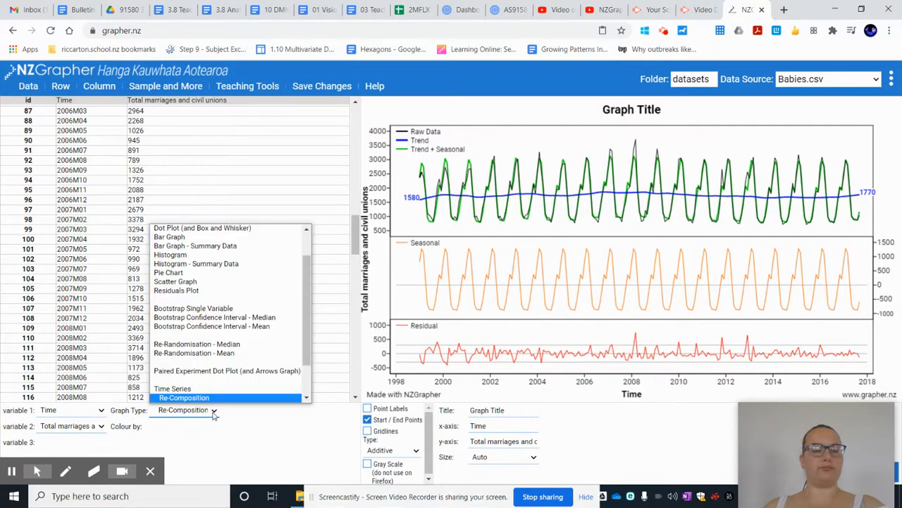
pyautogui.scroll(-2, 197, 353)
pyautogui.click(195, 371)
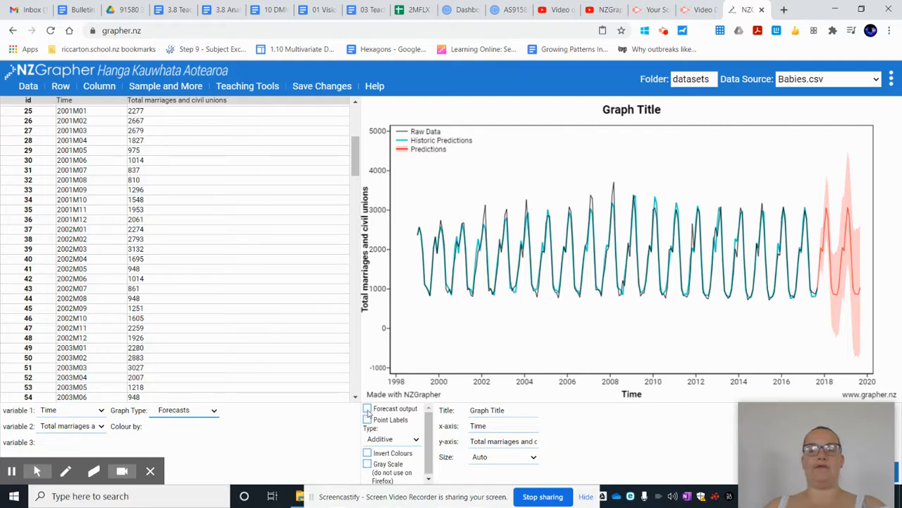
# Show the forecast output table, look through and highlight its predictions, and turn the forecast output off again
pyautogui.click(367, 409)
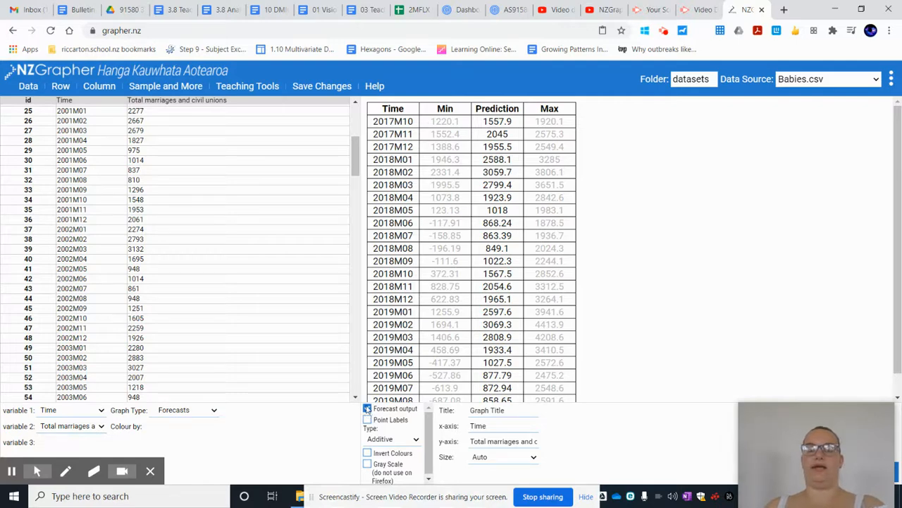
pyautogui.scroll(-1, 460, 224)
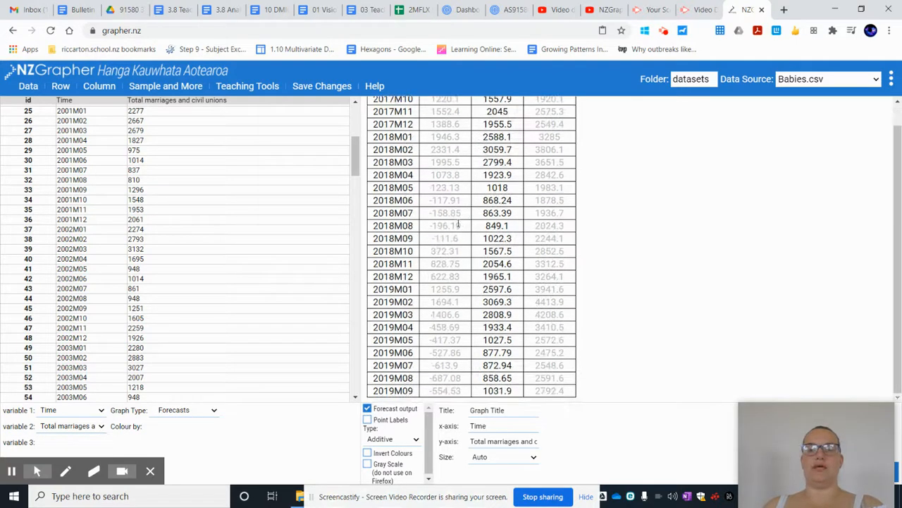
pyautogui.scroll(1, 516, 198)
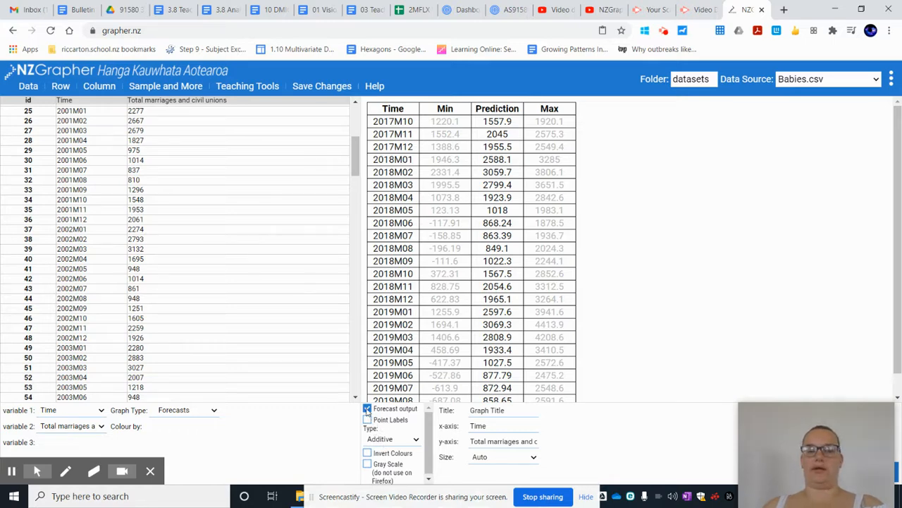
pyautogui.moveTo(382, 113); pyautogui.dragTo(585, 397)
pyautogui.click(620, 306)
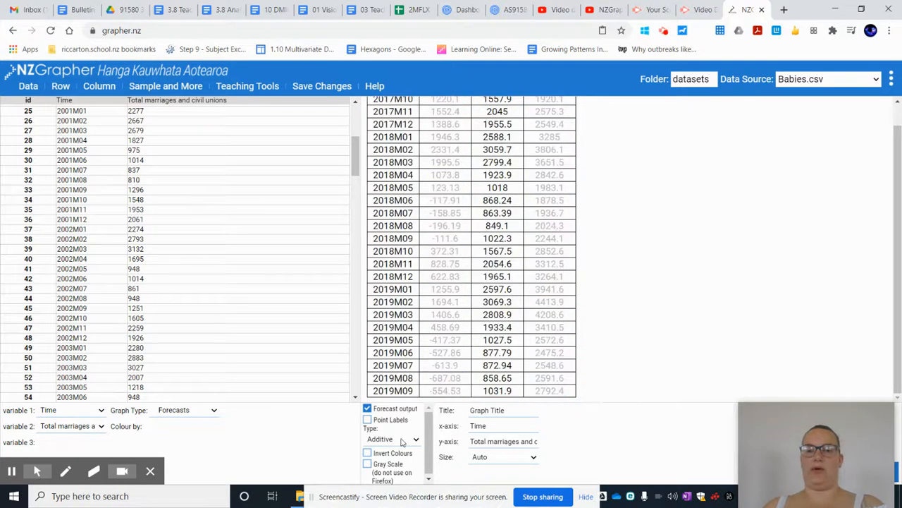
pyautogui.click(367, 409)
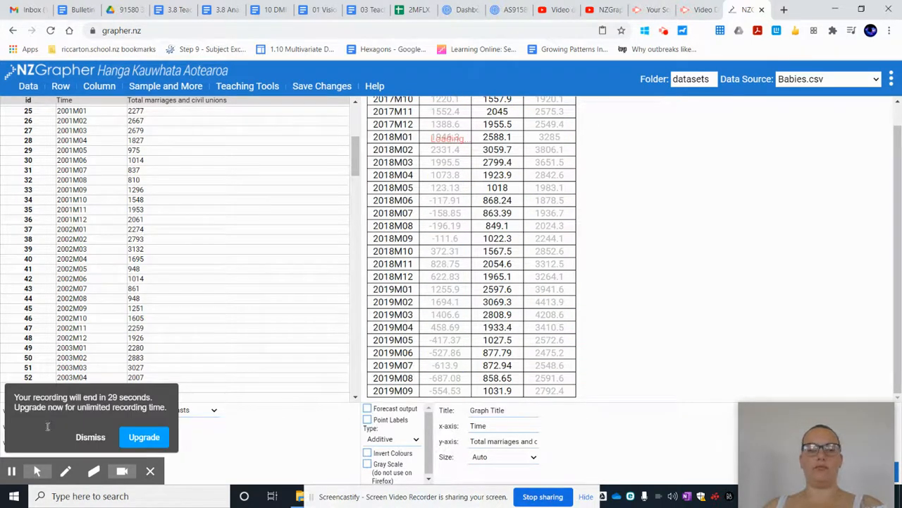